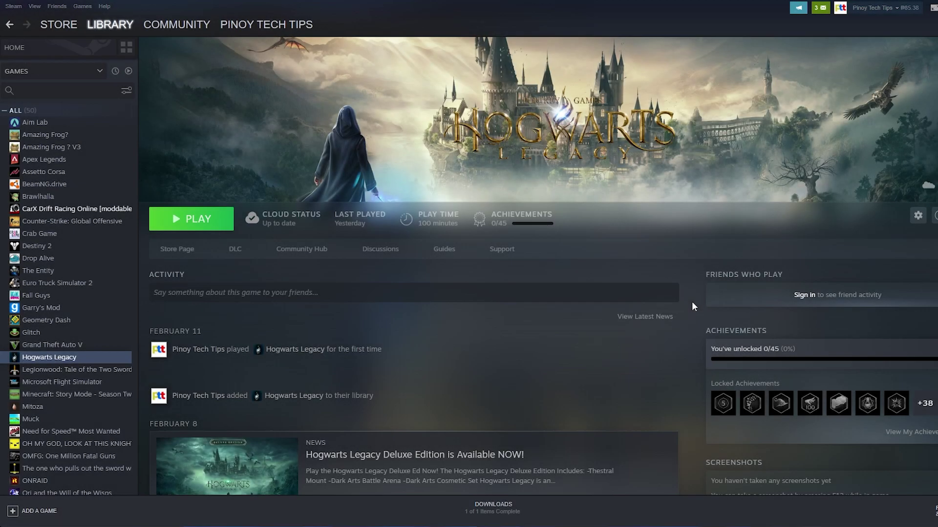
scroll(693, 302, "down", 2)
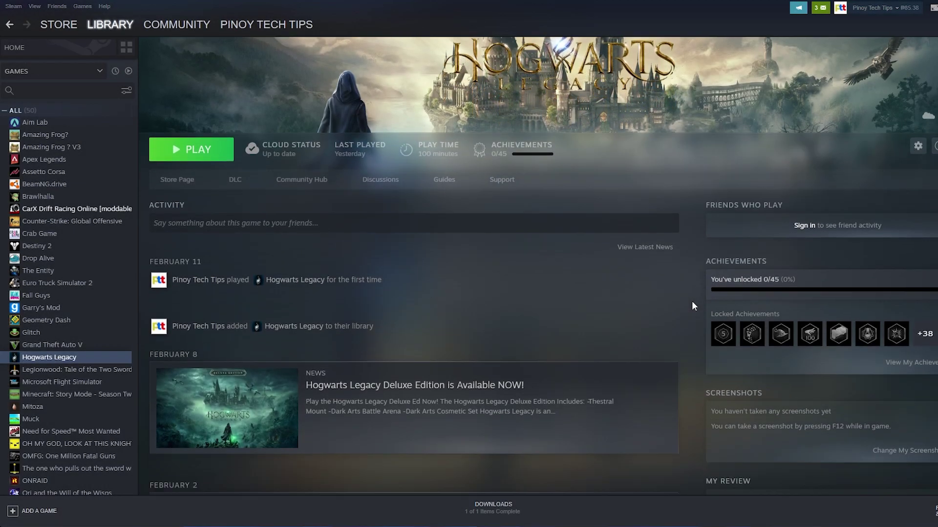
scroll(692, 302, "down", 2)
scroll(692, 302, "down", 1)
scroll(692, 302, "down", 1)
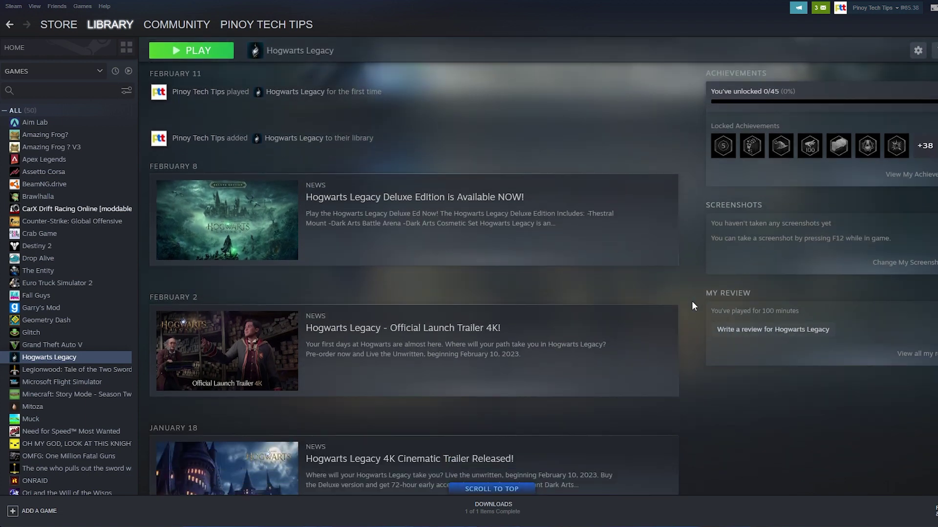
scroll(691, 301, "down", 1)
scroll(692, 302, "down", 1)
scroll(693, 305, "down", 2)
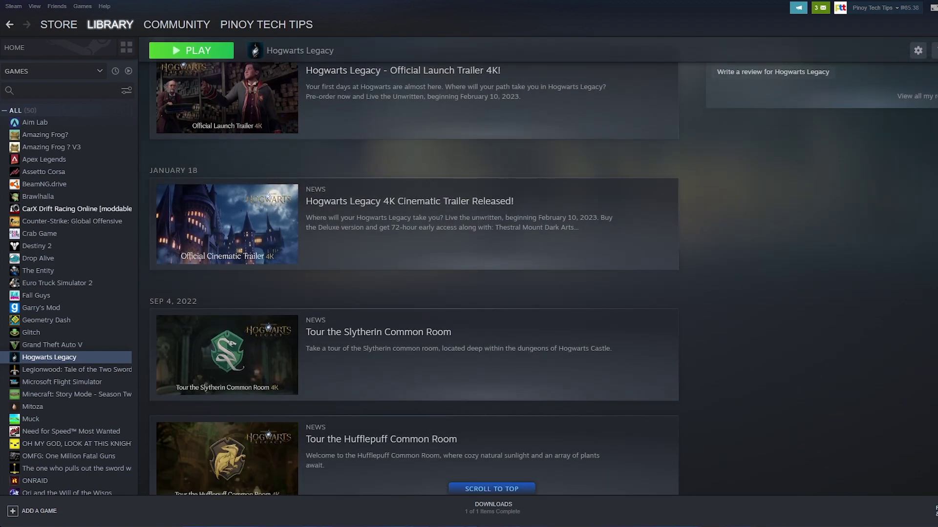
scroll(693, 305, "down", 1)
scroll(693, 305, "down", 1)
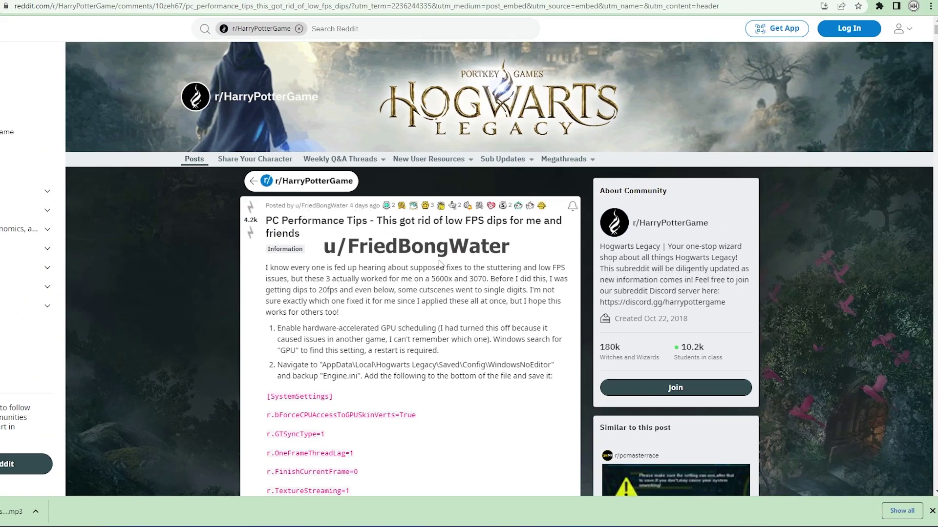
scroll(438, 273, "down", 2)
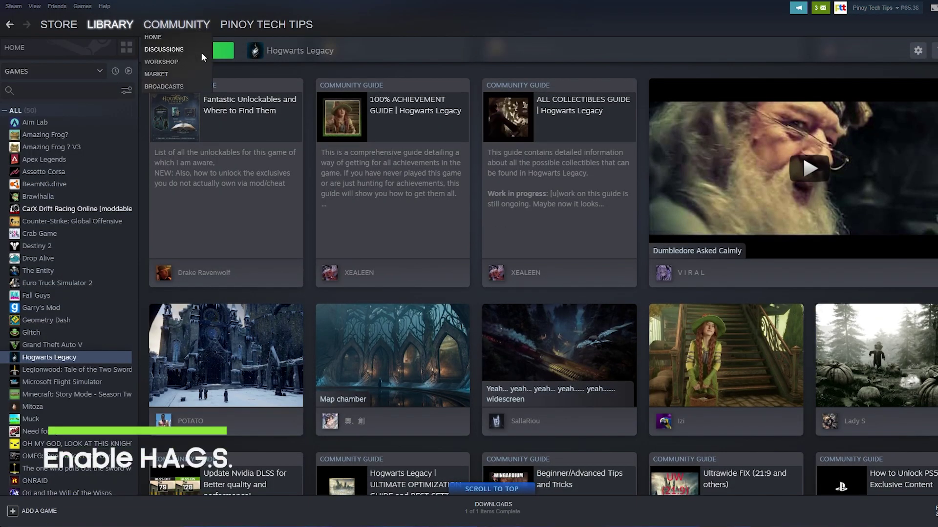
Step: Launch Hogwarts Legacy with Play from its Steam library page
left_click(198, 53)
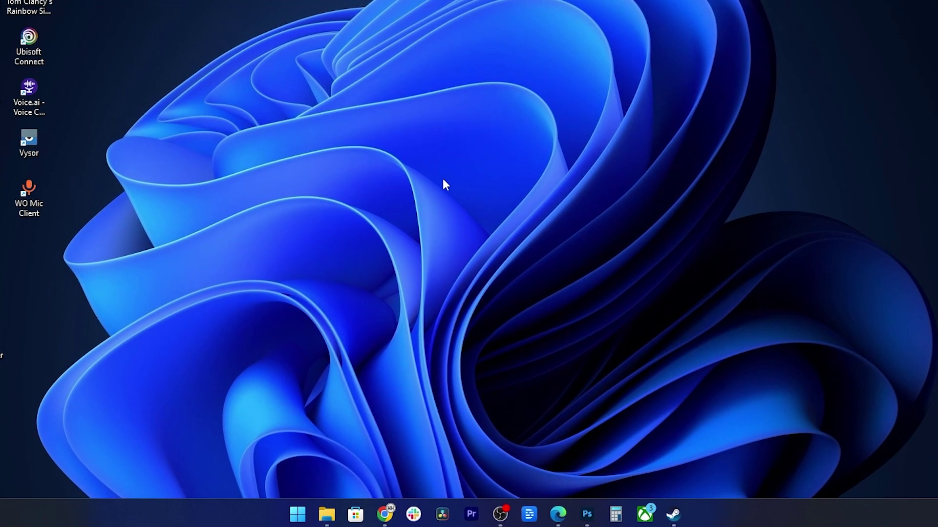
Step: Turn on Hardware-accelerated GPU scheduling under Settings > System > Display > Graphics defaults
left_click(297, 514)
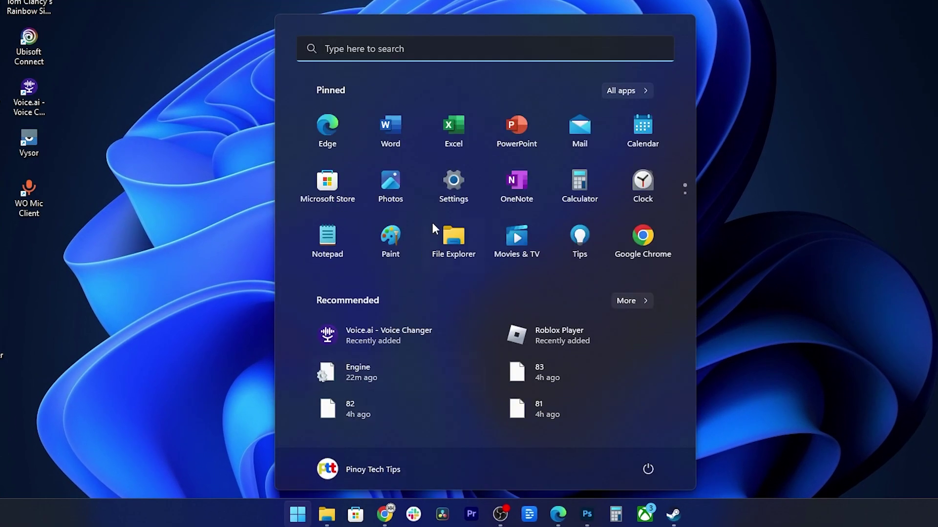
left_click(454, 183)
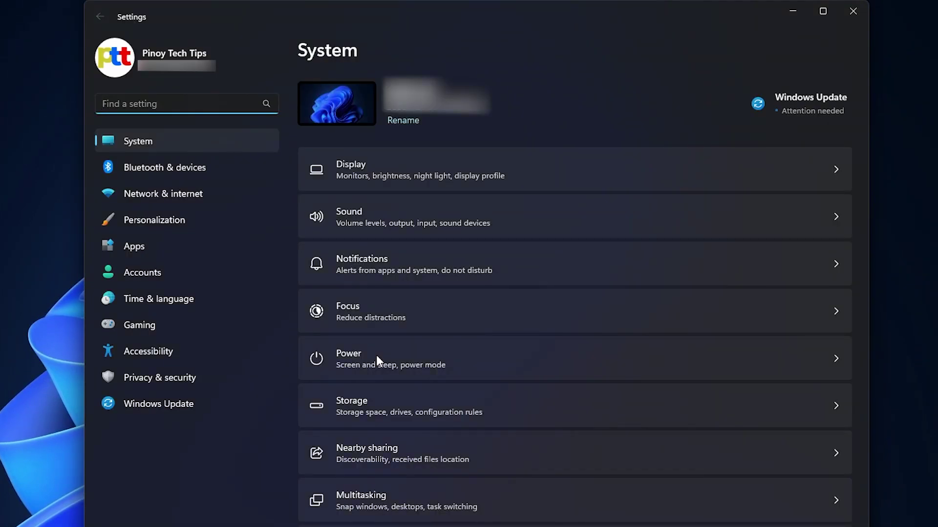
left_click(362, 168)
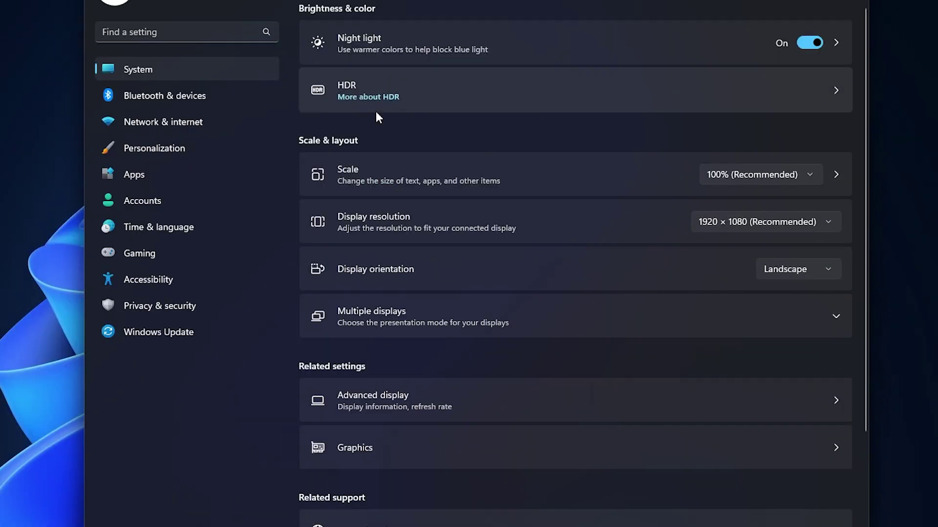
left_click(351, 448)
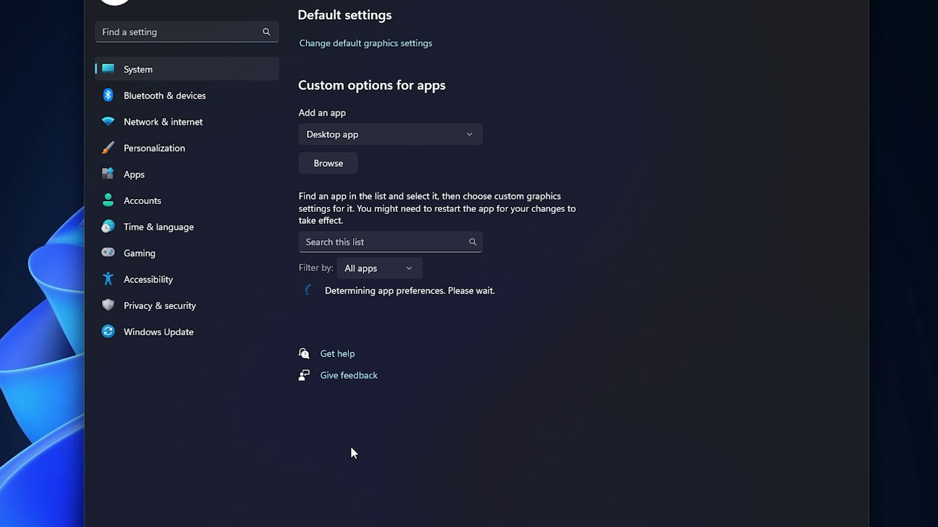
left_click(370, 44)
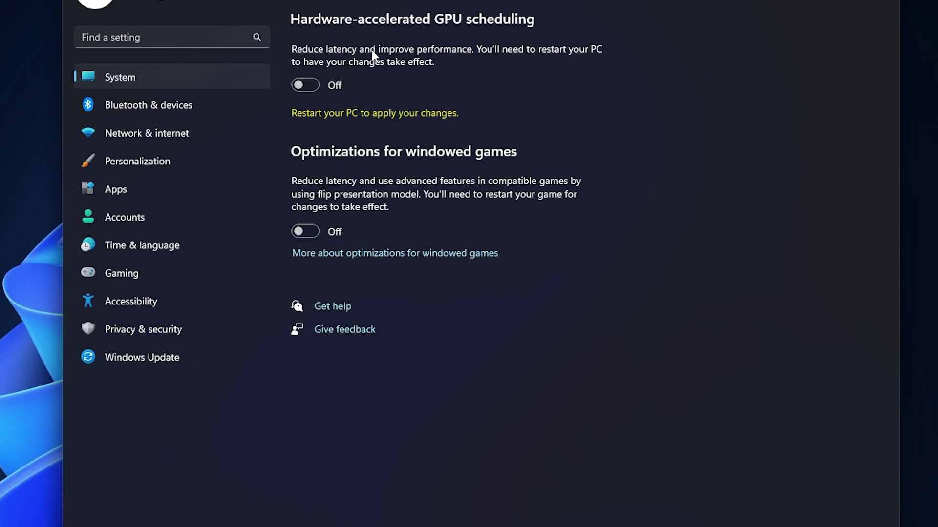
left_click(300, 85)
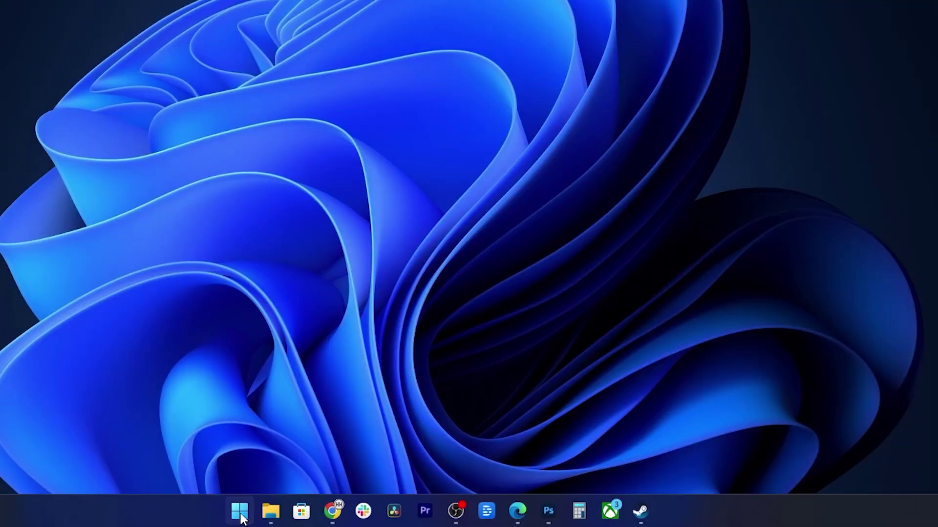
Step: Search %appdata% from the Start menu to open the Roaming folder
left_click(240, 511)
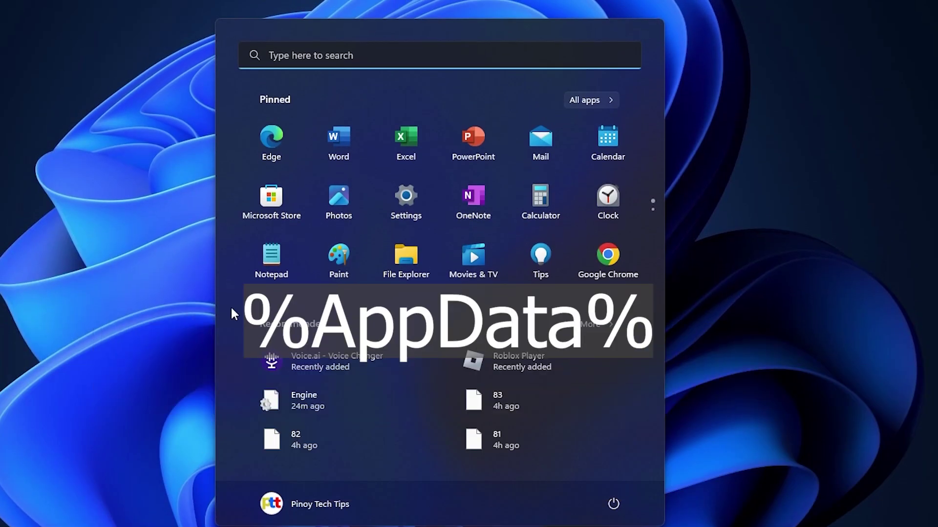
type("%appdata%")
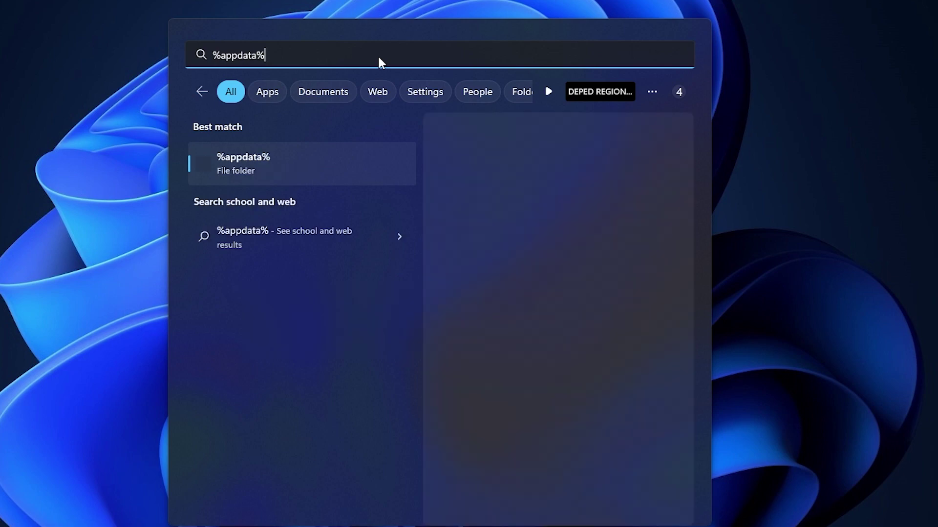
key("Return")
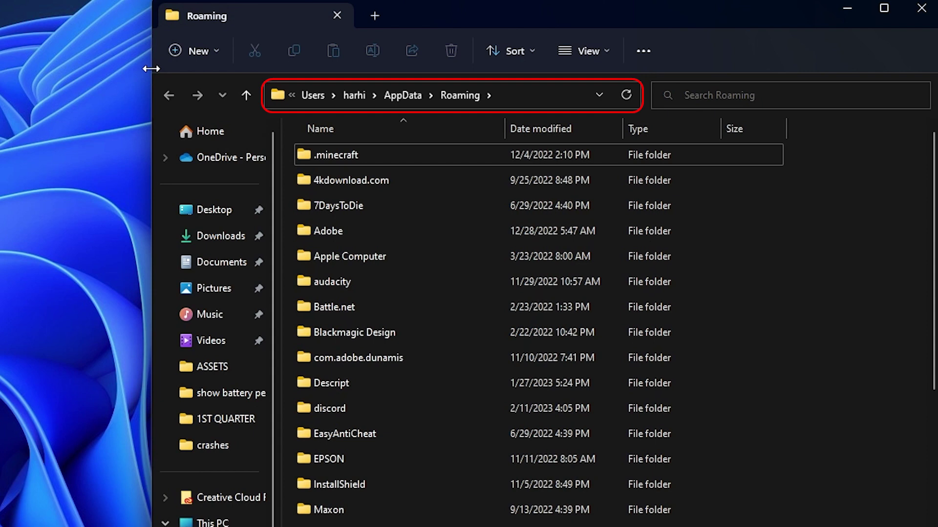
Step: Navigate to AppData\Local\Hogwarts Legacy\Saved\Config\WindowsNoEditor
left_click(403, 95)
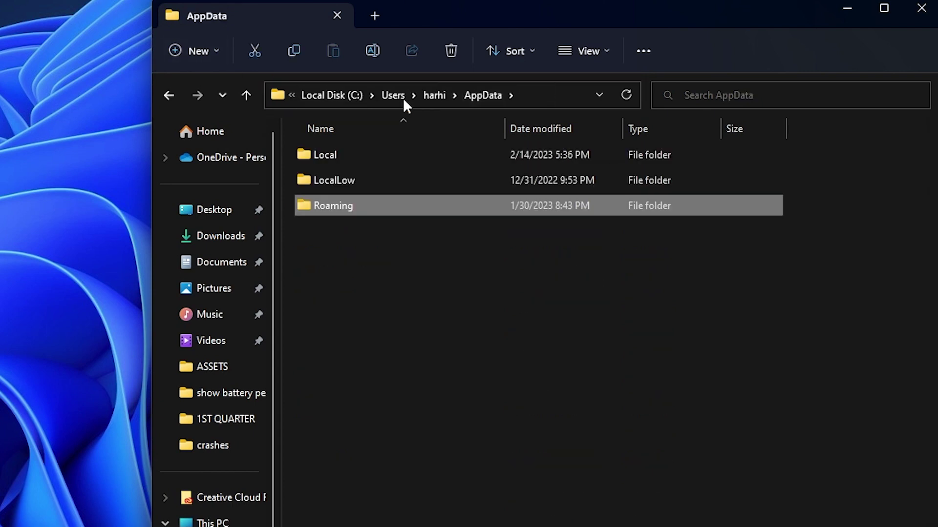
double_click(327, 155)
scroll(400, 359, "down", 3)
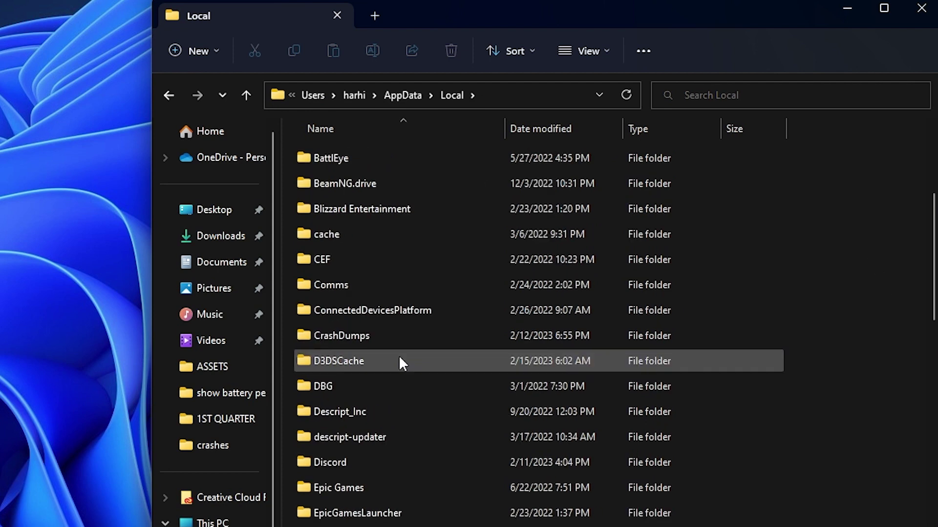
scroll(399, 359, "down", 3)
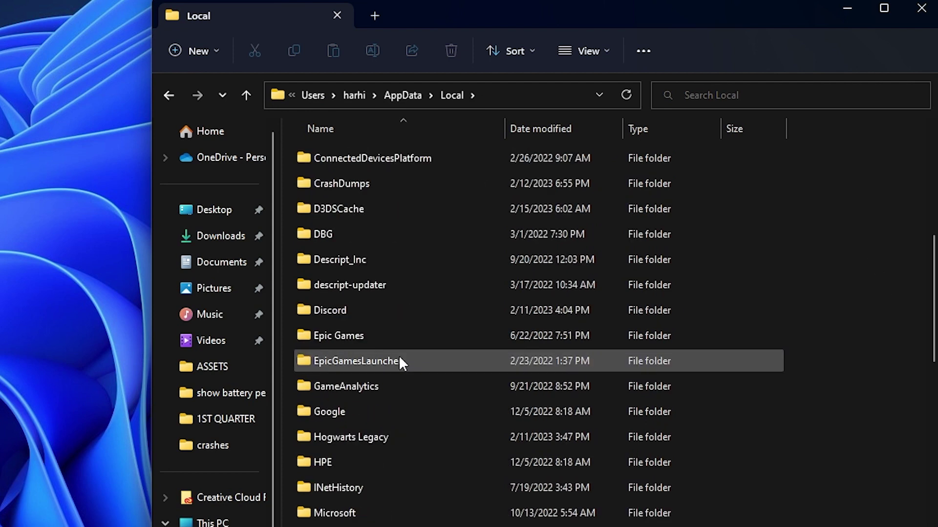
double_click(389, 438)
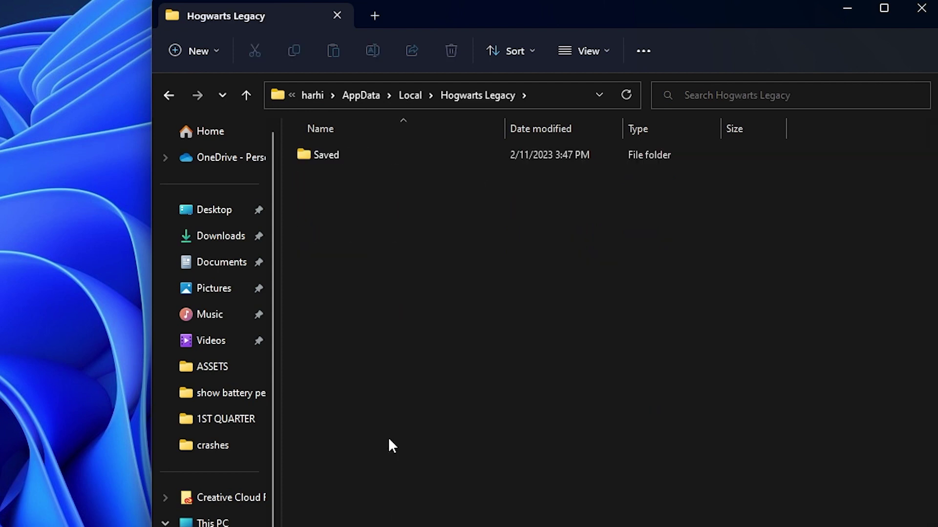
double_click(334, 154)
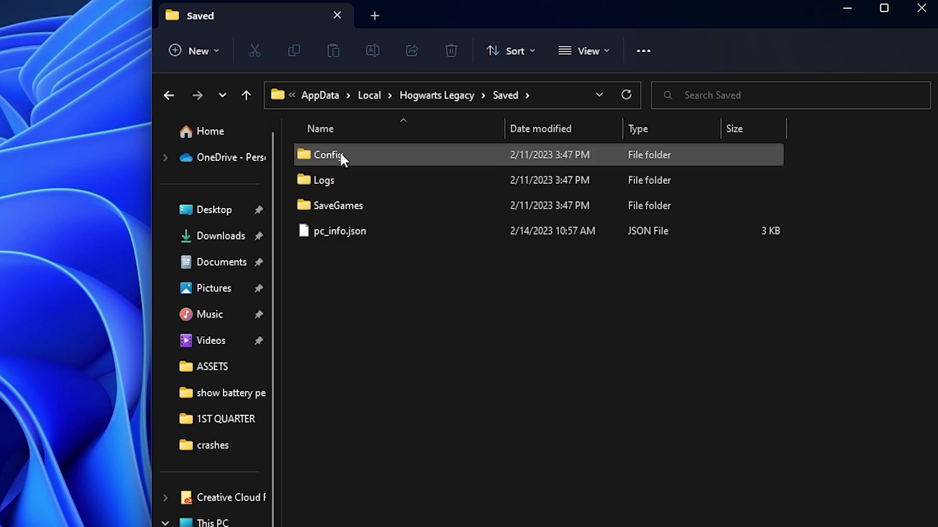
double_click(341, 155)
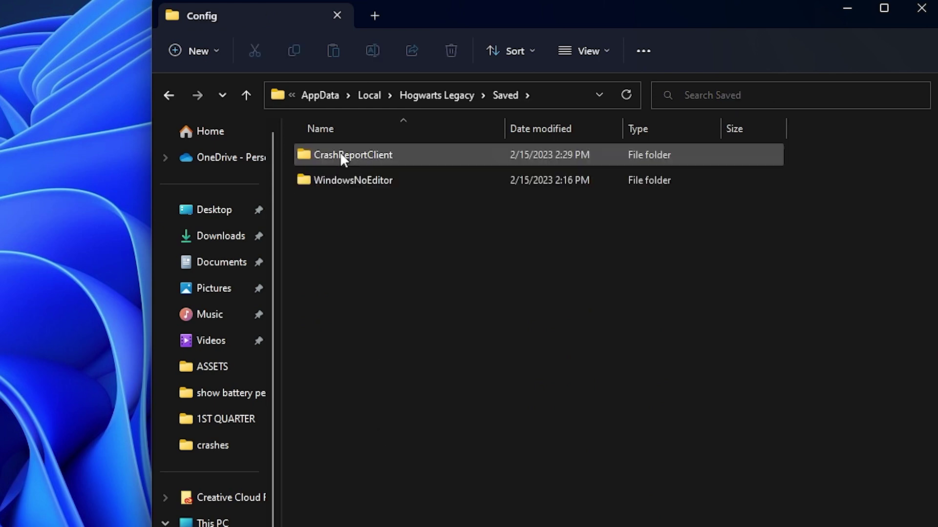
double_click(358, 179)
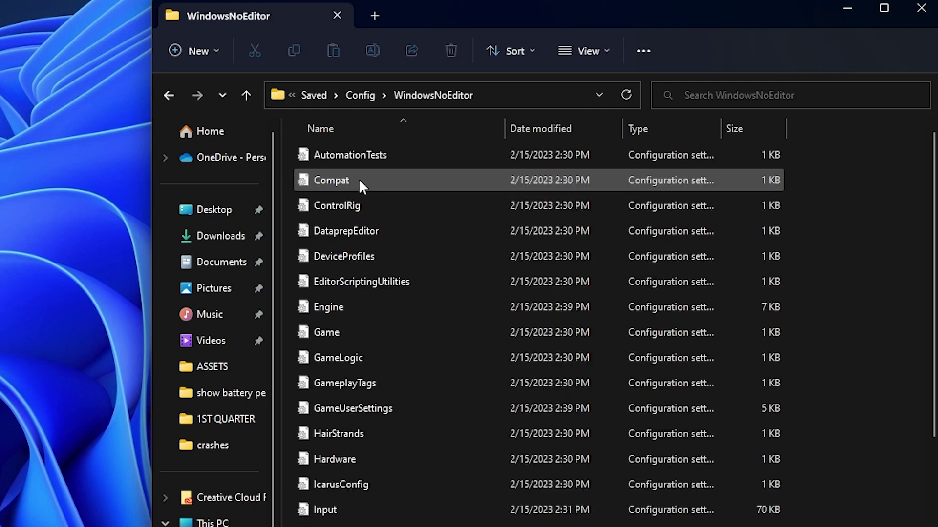
Step: Duplicate the Engine file as an 'Engine - Copy' backup
right_click(335, 309)
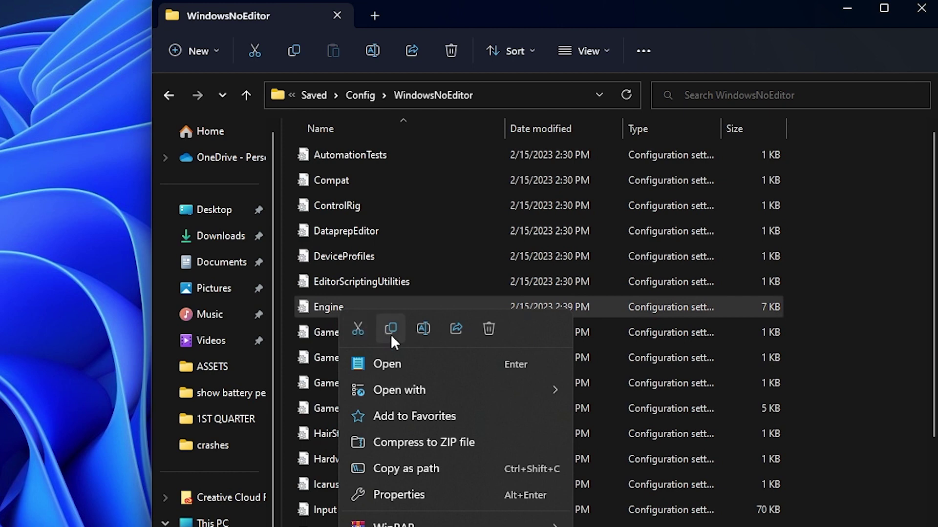
left_click(391, 334)
key("ctrl+v")
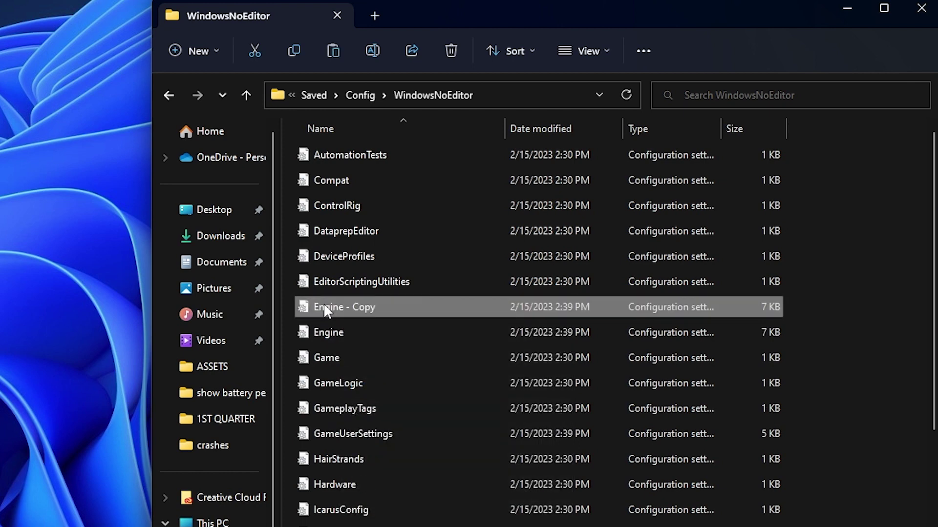
left_click(329, 308)
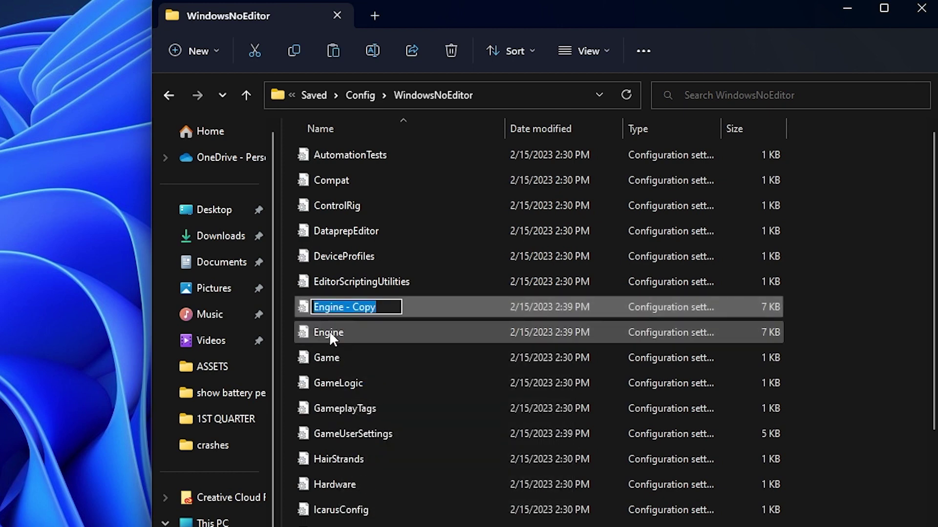
Step: Paste the performance settings block on a new line at the end of Engine.ini
left_click(329, 331)
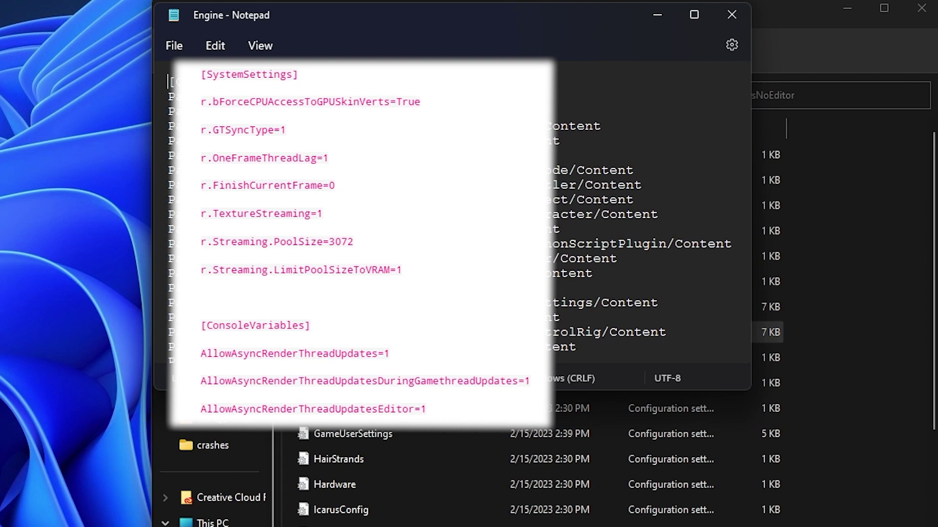
key("ctrl+End")
key("Return")
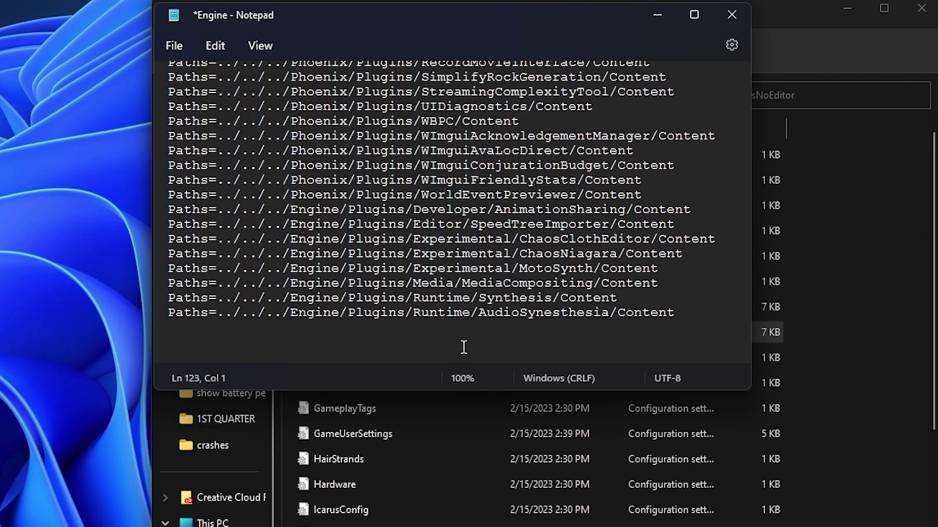
key("ctrl+v")
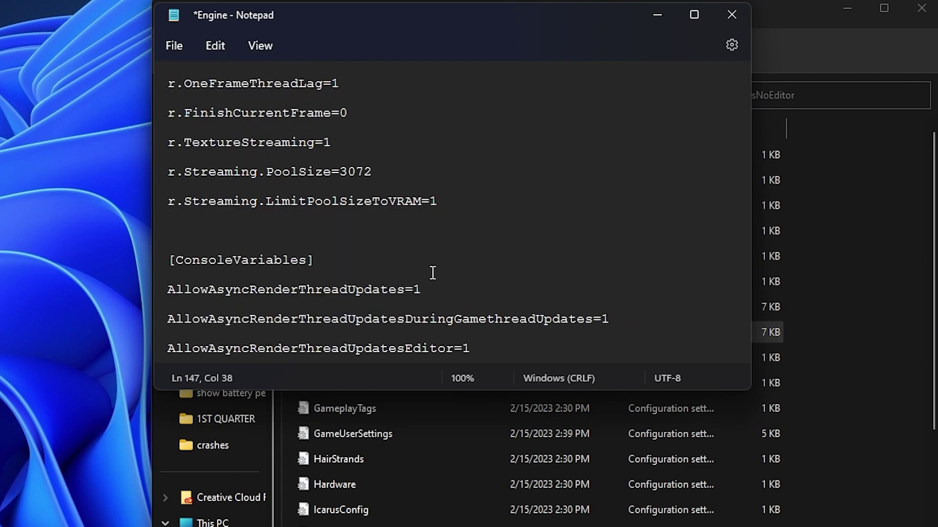
scroll(432, 273, "up", 1)
scroll(433, 273, "up", 1)
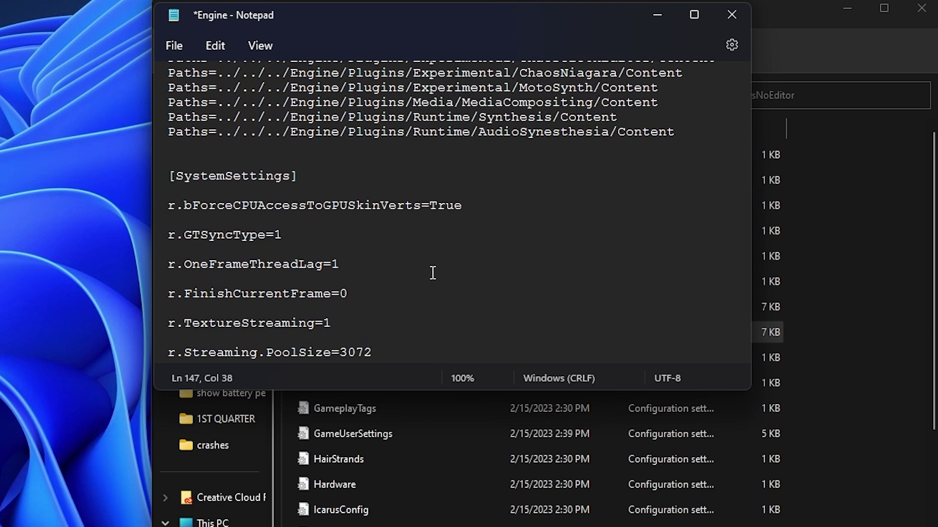
Step: Save Engine.ini, then close Notepad and the File Explorer window
left_click(168, 47)
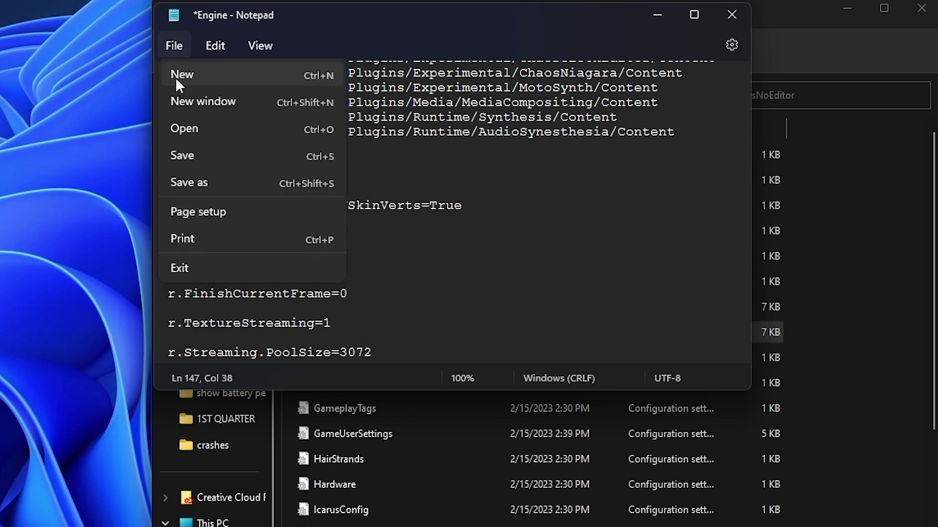
left_click(187, 160)
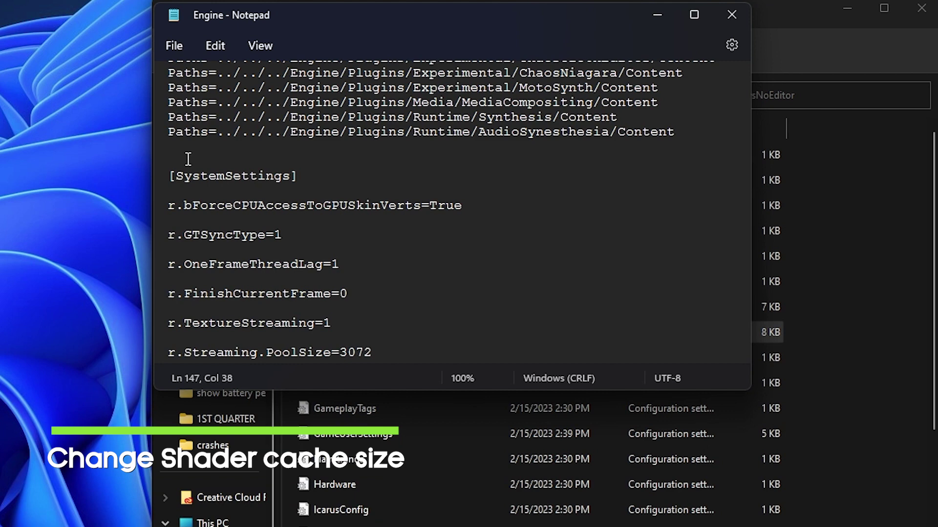
left_click(732, 16)
left_click(921, 9)
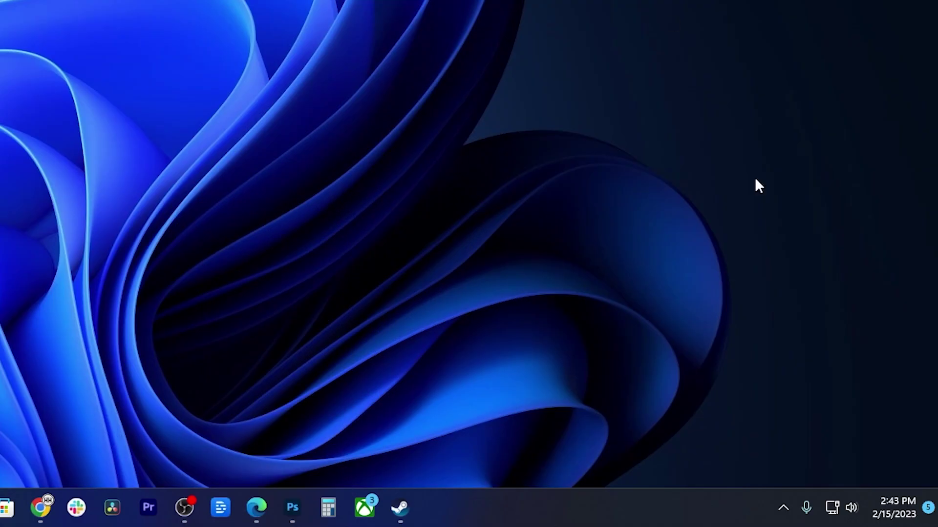
Step: Open NVIDIA Control Panel from the NVIDIA icon in the system tray
left_click(784, 507)
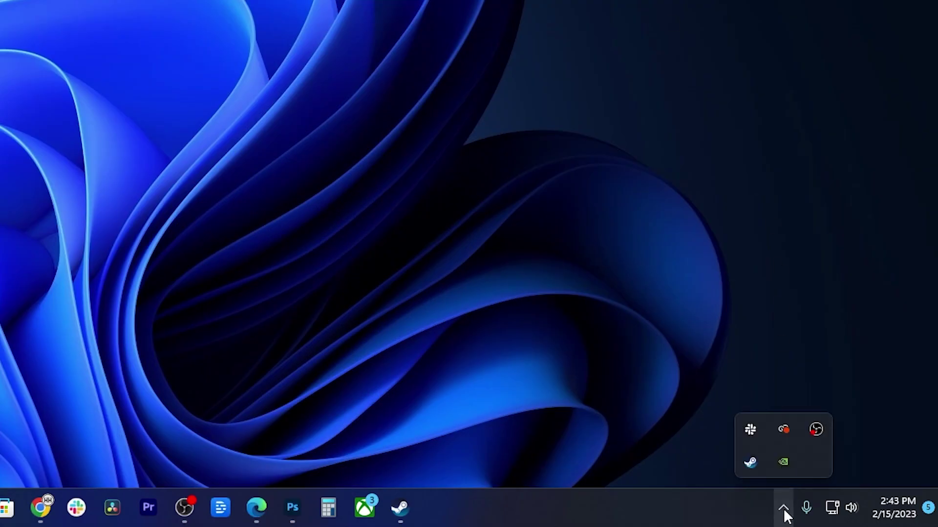
right_click(781, 462)
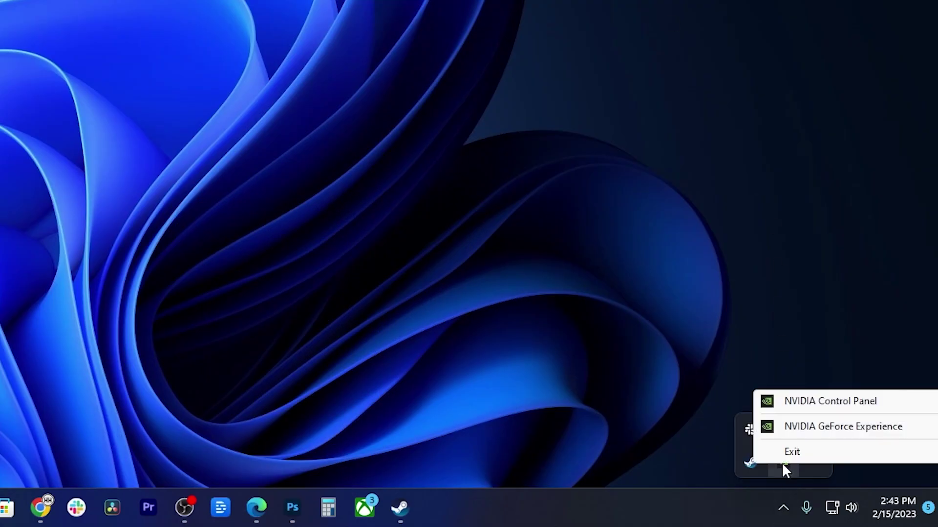
left_click(820, 402)
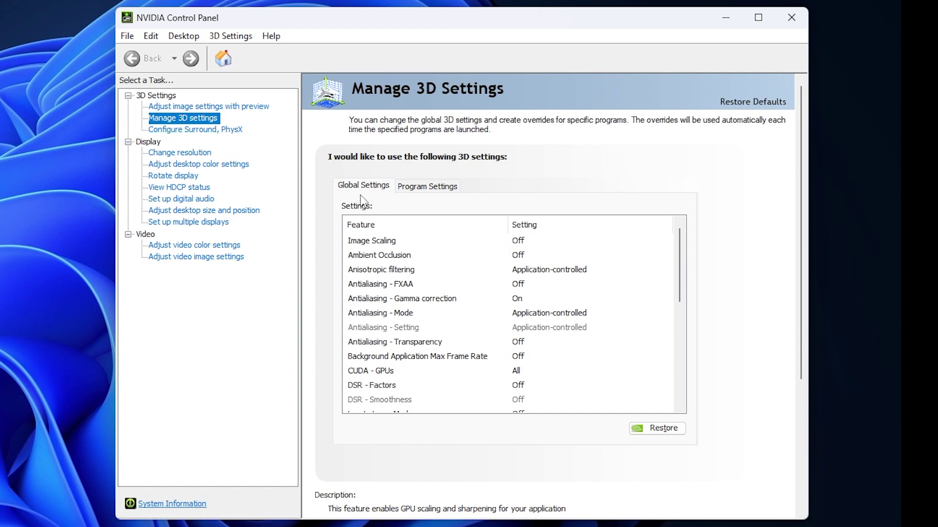
scroll(456, 377, "down", 2)
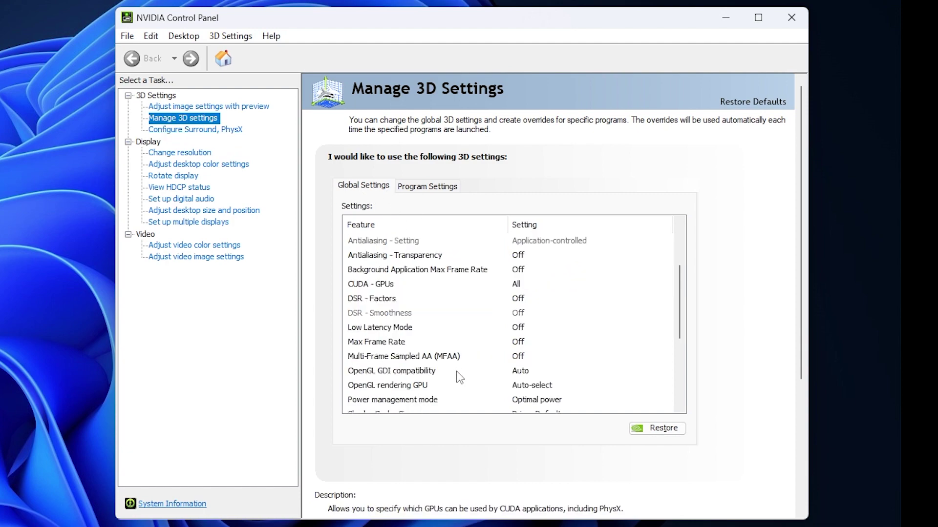
scroll(460, 376, "down", 2)
Step: Set the global Shader Cache Size to 10 GB, apply it, and close the panel
left_click(396, 332)
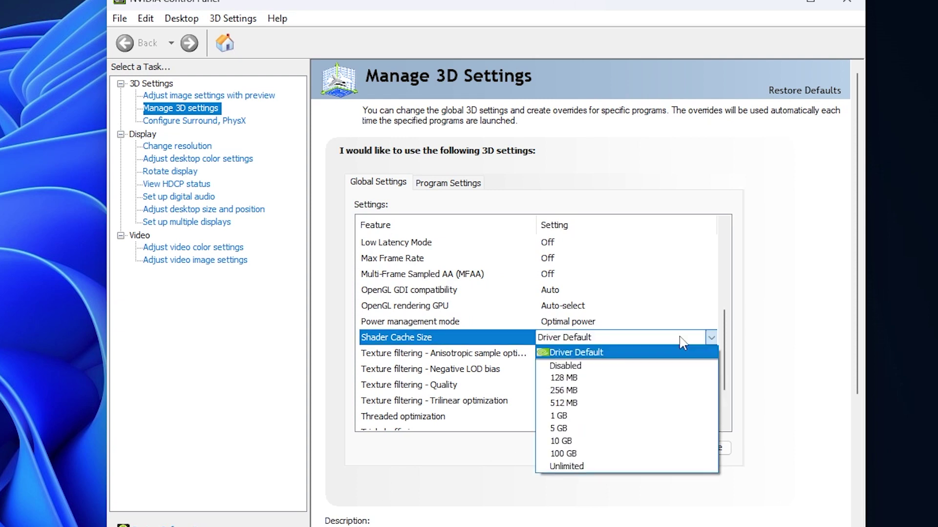
left_click(568, 442)
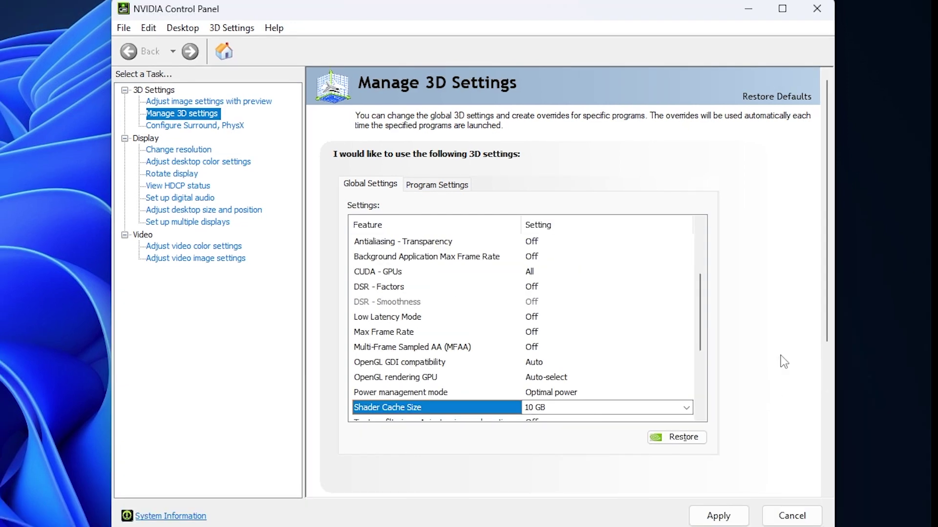
left_click(718, 516)
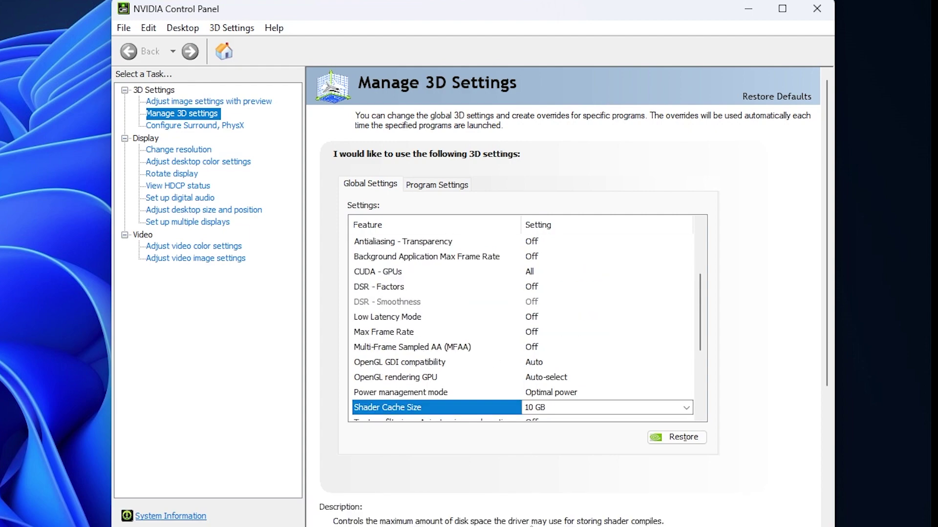
left_click(821, 10)
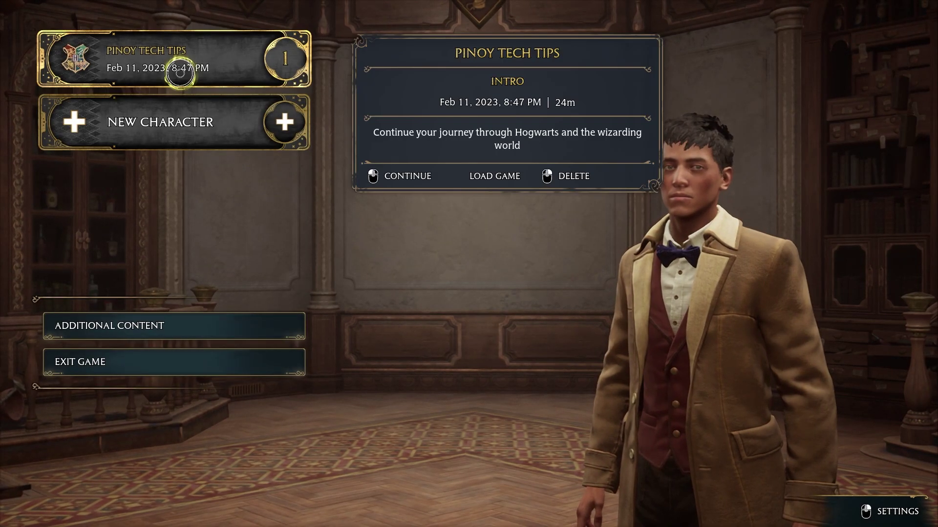
Step: Continue from the saved character slot to load the existing game
left_click(134, 56)
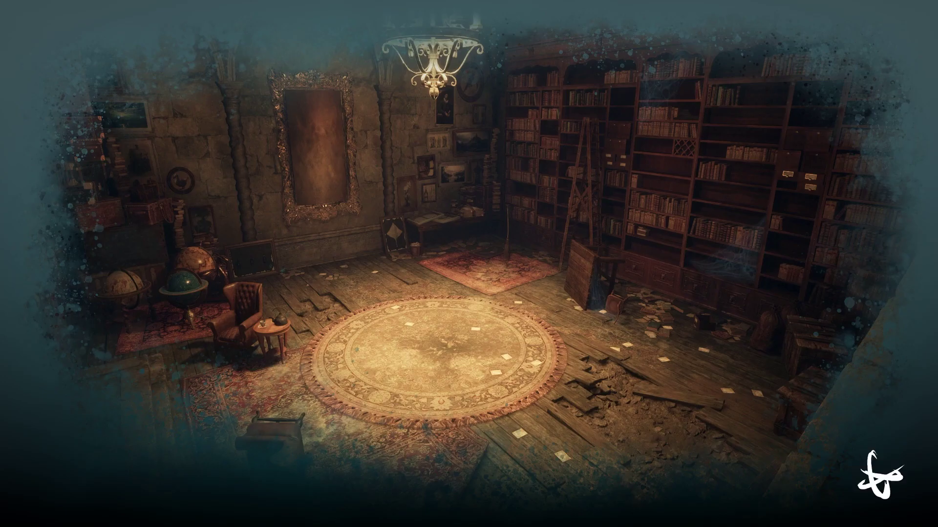